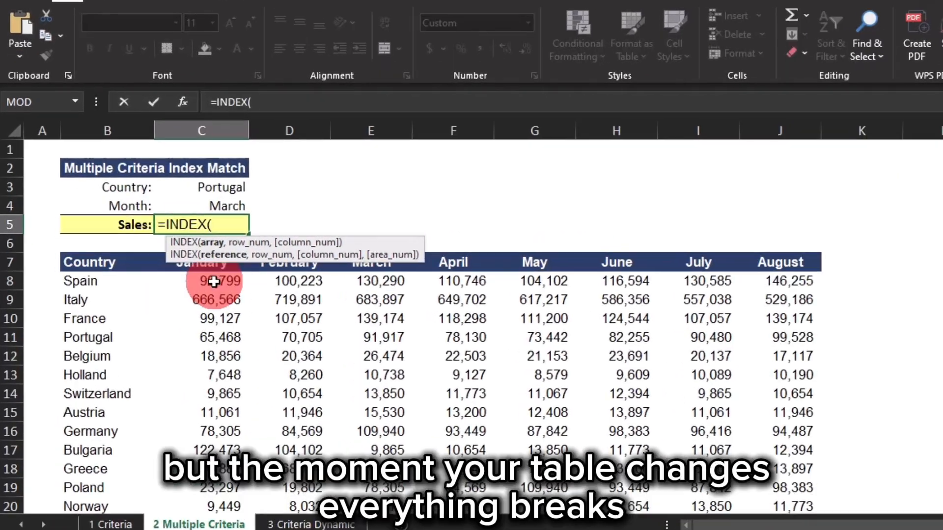
Set the INDEX array to C8:J27 in the Sales cell and nest a MATCH using the country in C3 as lookup value
{"action": "left_click_drag", "start_coordinate": [214, 282], "coordinate": [793, 471]}
{"action": "scroll", "coordinate": [464, 322], "scroll_direction": "up", "scroll_amount": 3}
{"action": "type", "text": ","}
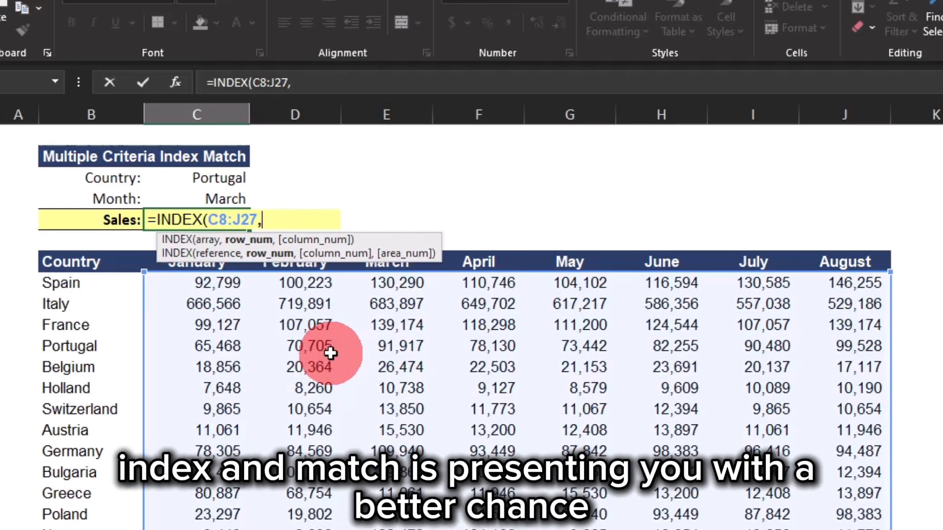
{"action": "type", "text": "mat"}
{"action": "key", "text": "Tab"}
{"action": "left_click", "coordinate": [219, 177]}
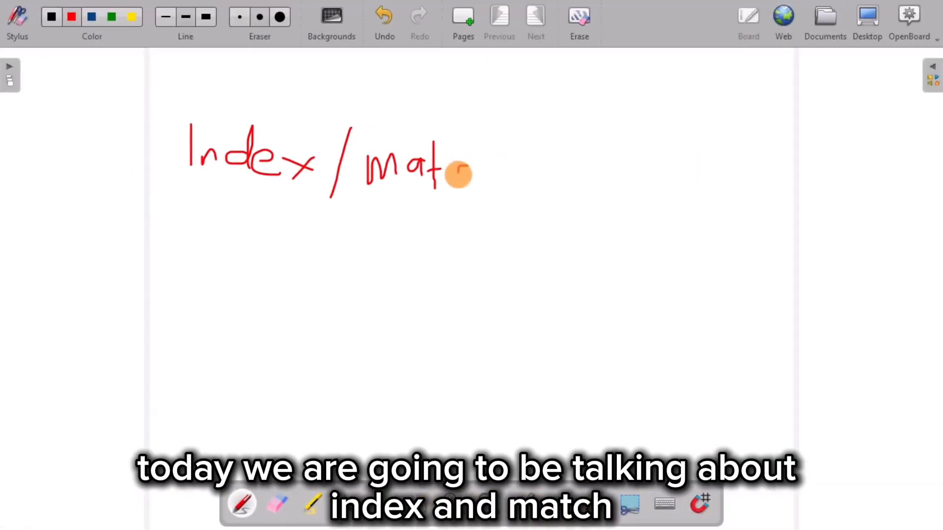
On the OpenBoard whiteboard, finish handwriting "Index/match" in red and draw horizontal lines beneath and above the title
{"action": "mouse_move", "coordinate": [467, 166]}
{"action": "left_mouse_down"}
{"action": "mouse_move", "coordinate": [480, 170]}
{"action": "mouse_move", "coordinate": [491, 202]}
{"action": "left_mouse_up"}
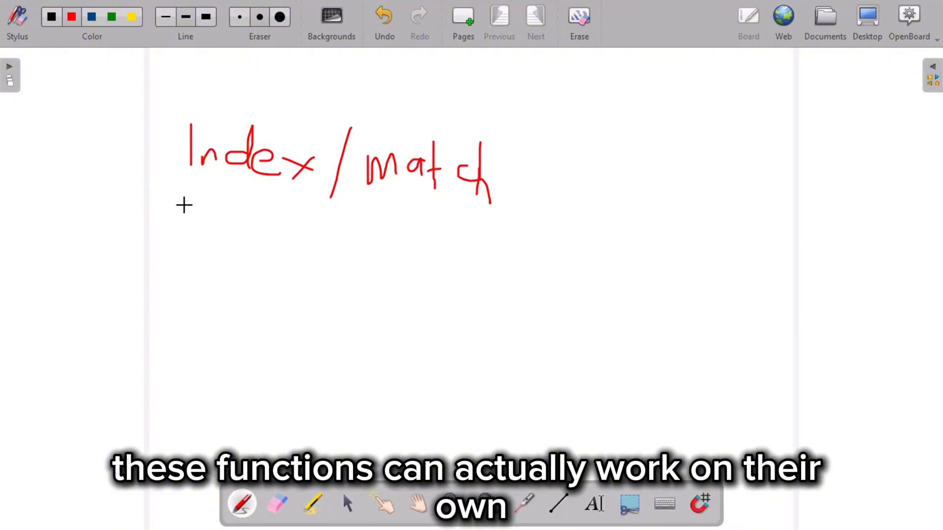
{"action": "left_click_drag", "start_coordinate": [185, 206], "coordinate": [510, 211]}
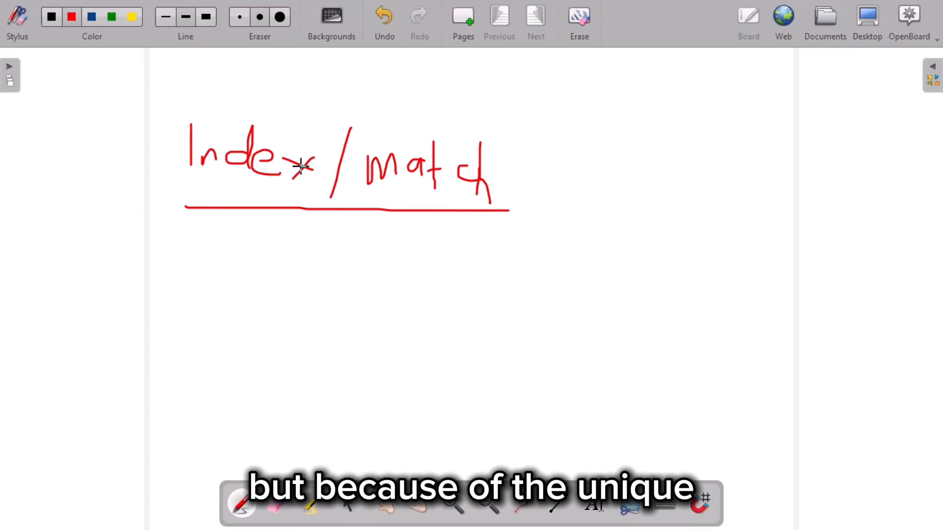
{"action": "left_click_drag", "start_coordinate": [178, 114], "coordinate": [480, 112]}
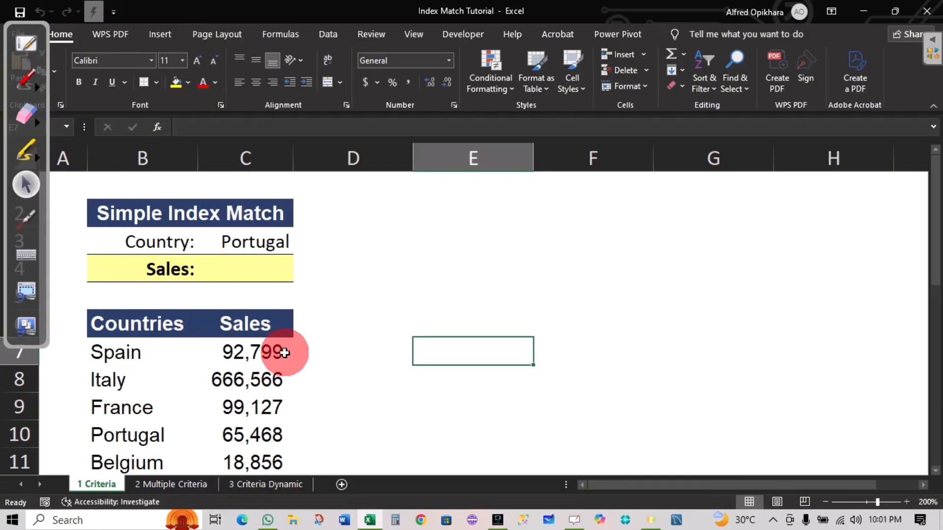
{"action": "left_click", "coordinate": [412, 269]}
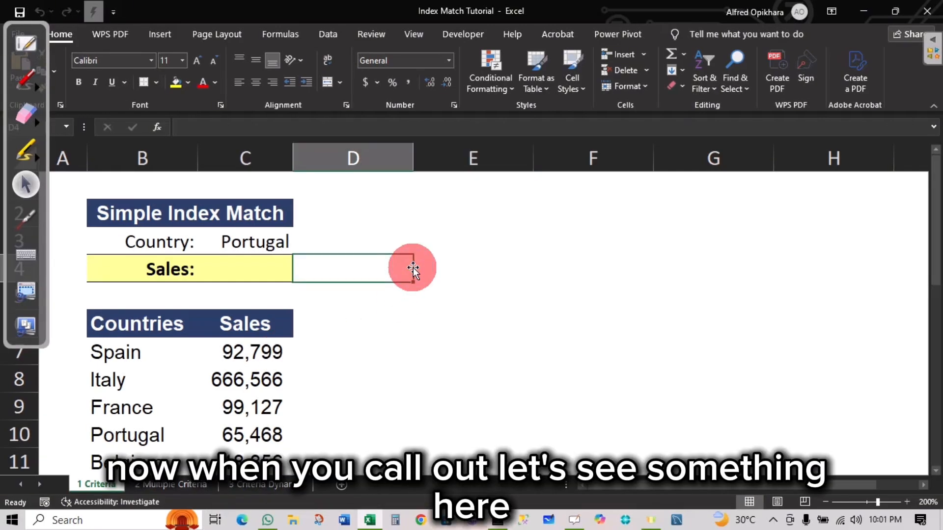
{"action": "left_click", "coordinate": [442, 239]}
{"action": "double_click", "coordinate": [444, 242]}
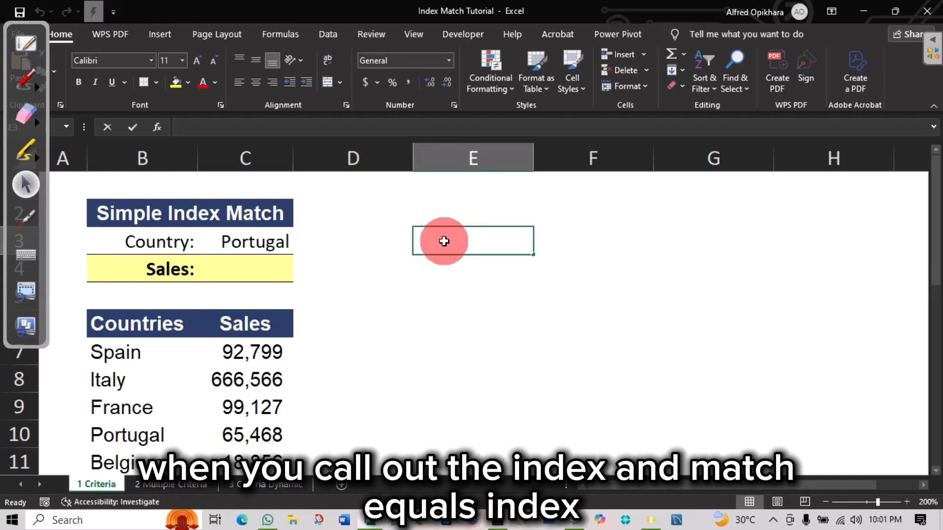
{"action": "type", "text": "=index"}
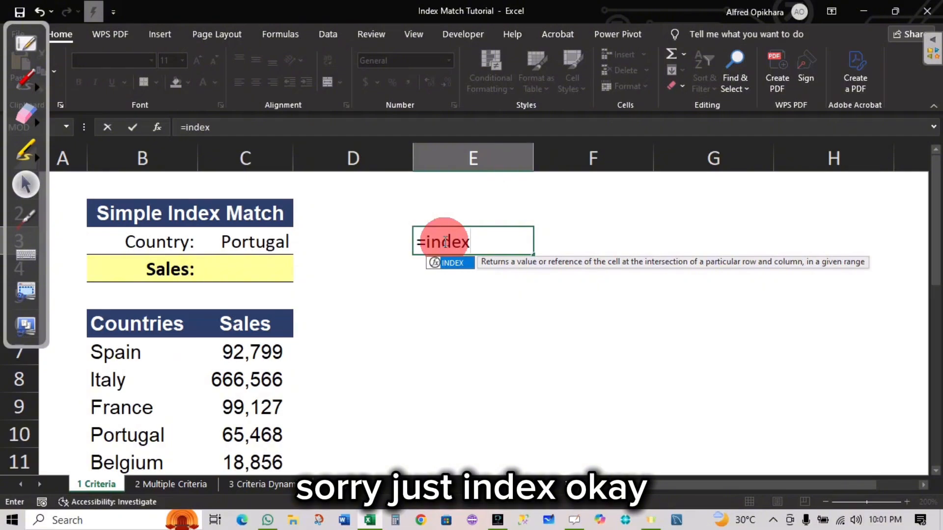
{"action": "key", "text": "Tab"}
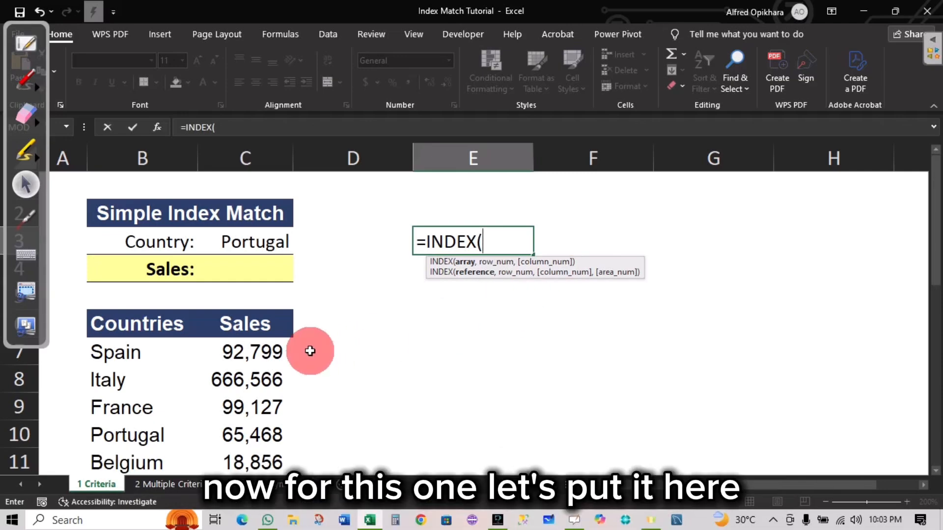
{"action": "key", "text": "Escape"}
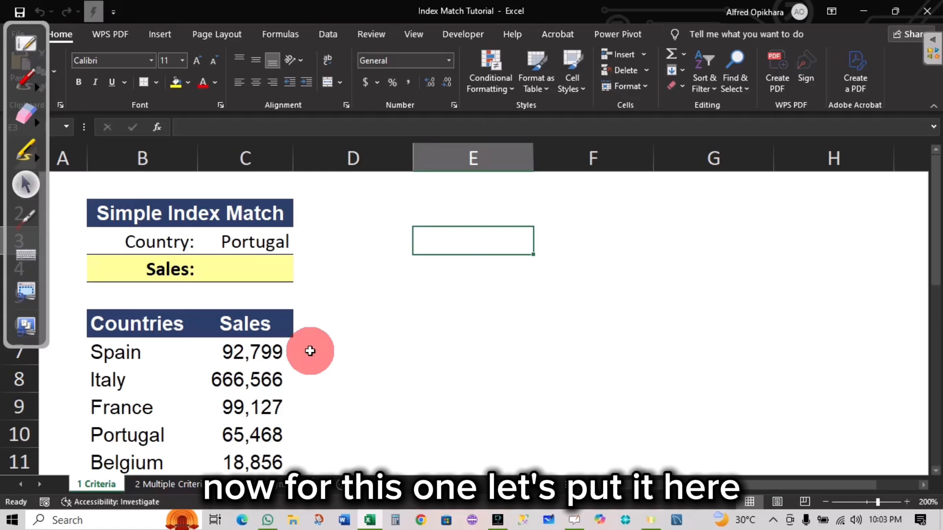
Start an INDEX formula in the yellow Sales cell C4 of the Simple Index Match block
{"action": "left_click", "coordinate": [246, 269]}
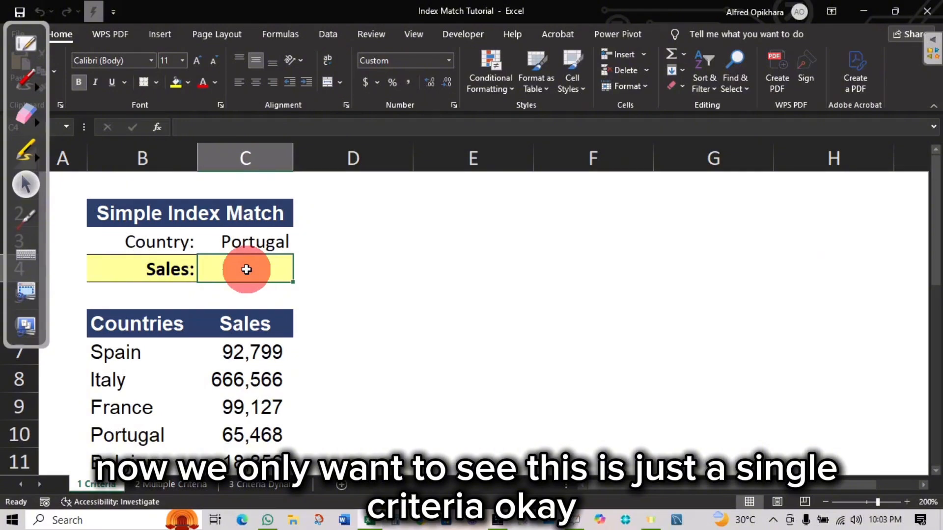
{"action": "type", "text": "-index"}
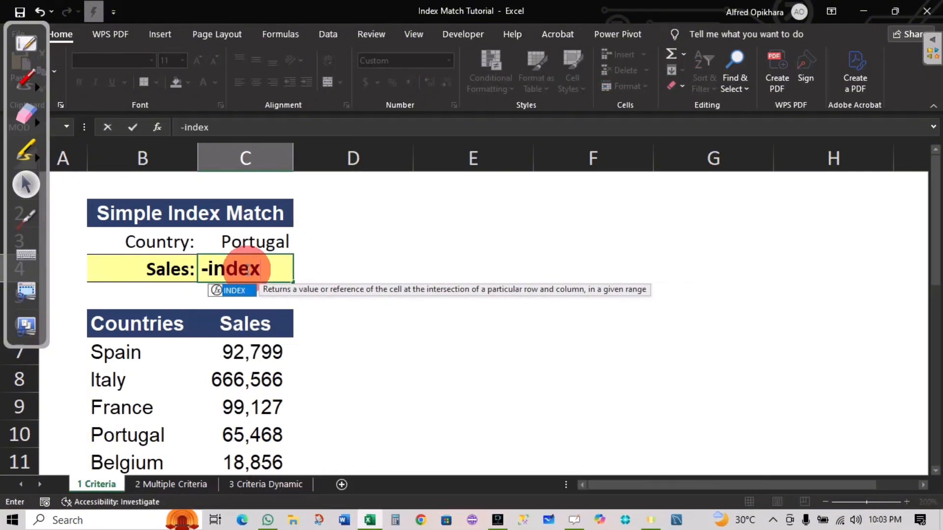
{"action": "key", "text": "BackSpace"}
{"action": "key", "text": "BackSpace"}
{"action": "key", "text": "BackSpace"}
{"action": "key", "text": "BackSpace"}
{"action": "key", "text": "BackSpace"}
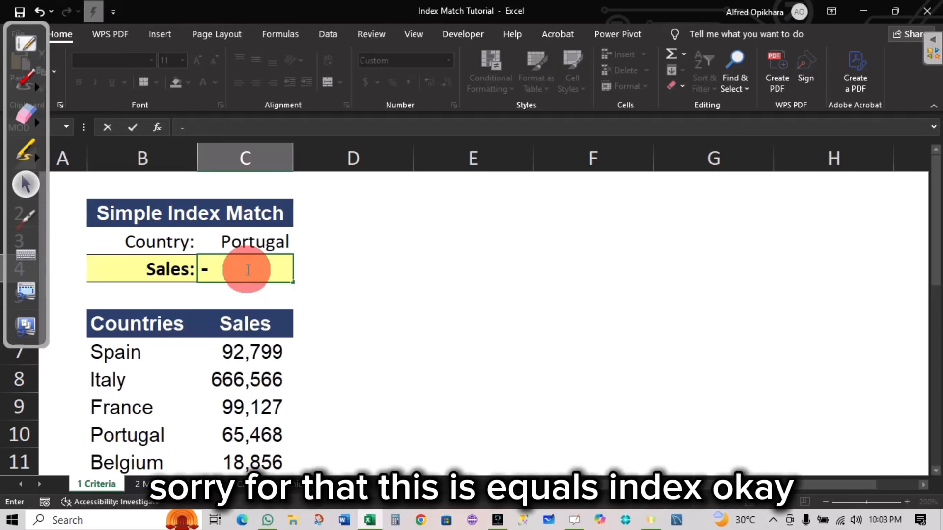
{"action": "key", "text": "BackSpace"}
{"action": "type", "text": "=index"}
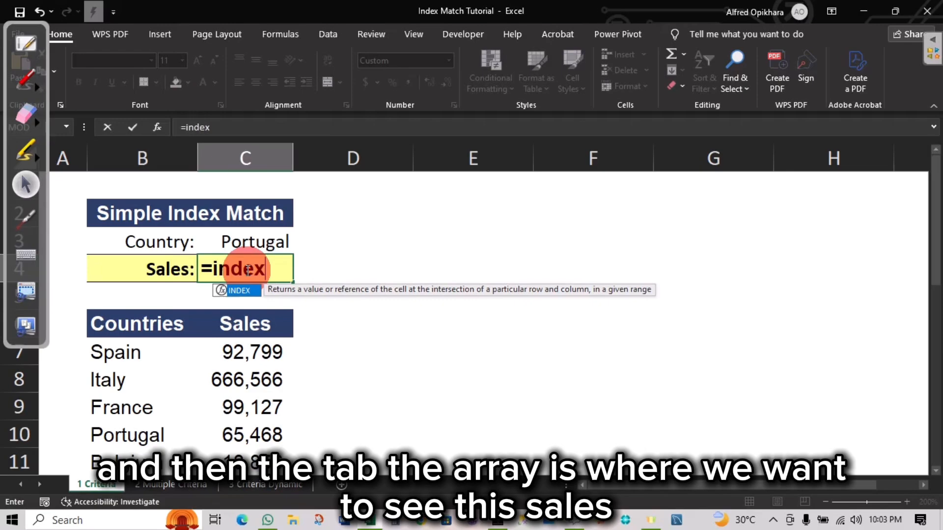
{"action": "key", "text": "Tab"}
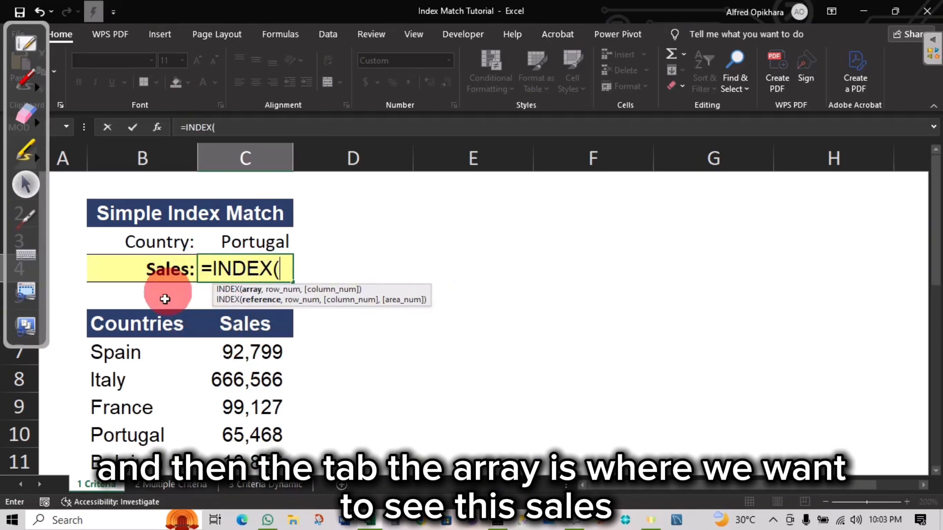
Set the INDEX array to the sales figures in C7:C26 and continue to the row number argument
{"action": "scroll", "coordinate": [248, 408], "scroll_direction": "down", "scroll_amount": 1}
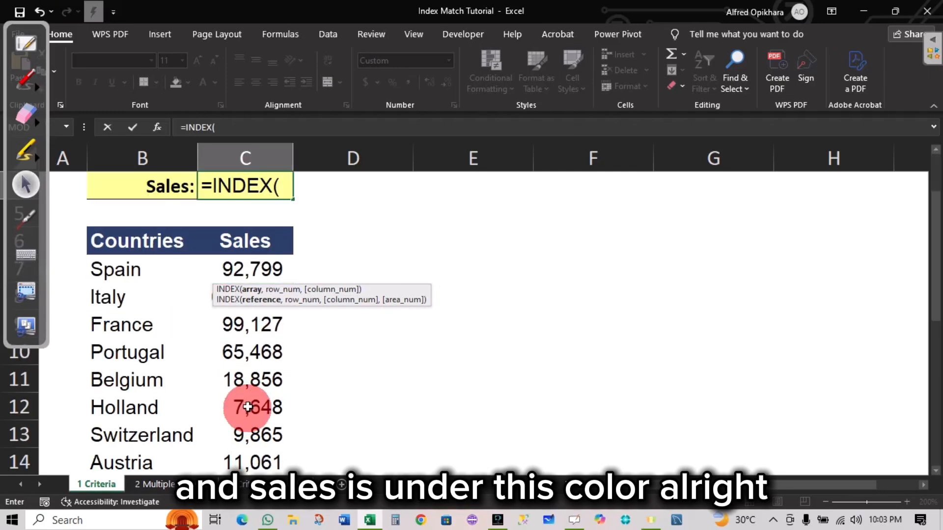
{"action": "left_click_drag", "start_coordinate": [248, 273], "coordinate": [291, 376]}
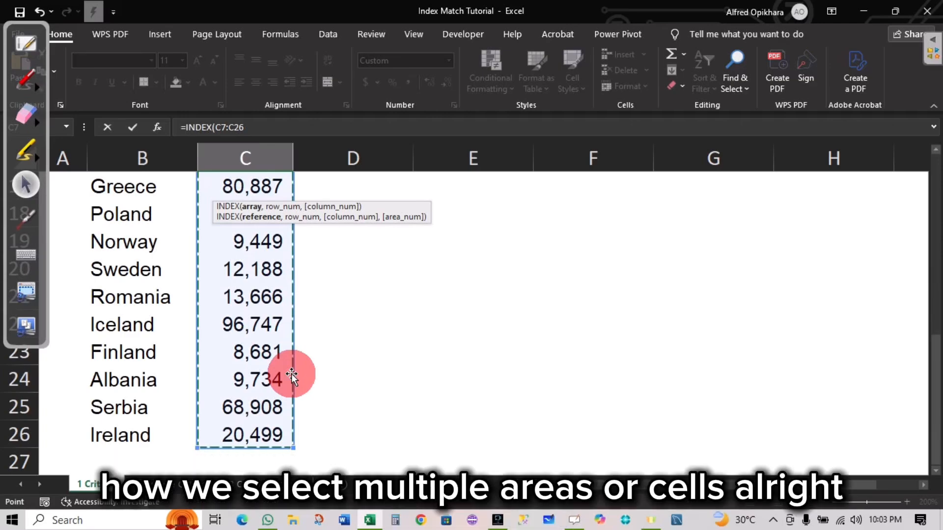
{"action": "scroll", "coordinate": [291, 375], "scroll_direction": "up", "scroll_amount": 6}
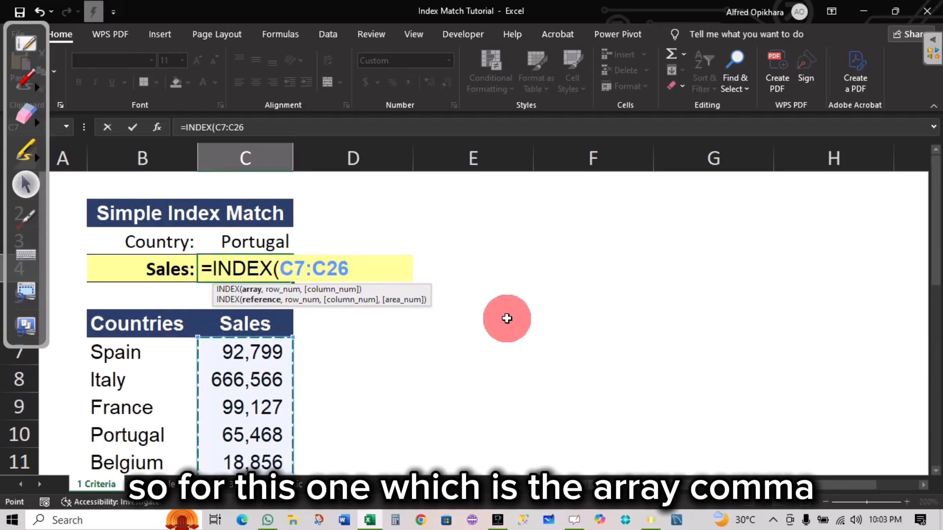
{"action": "type", "text": ","}
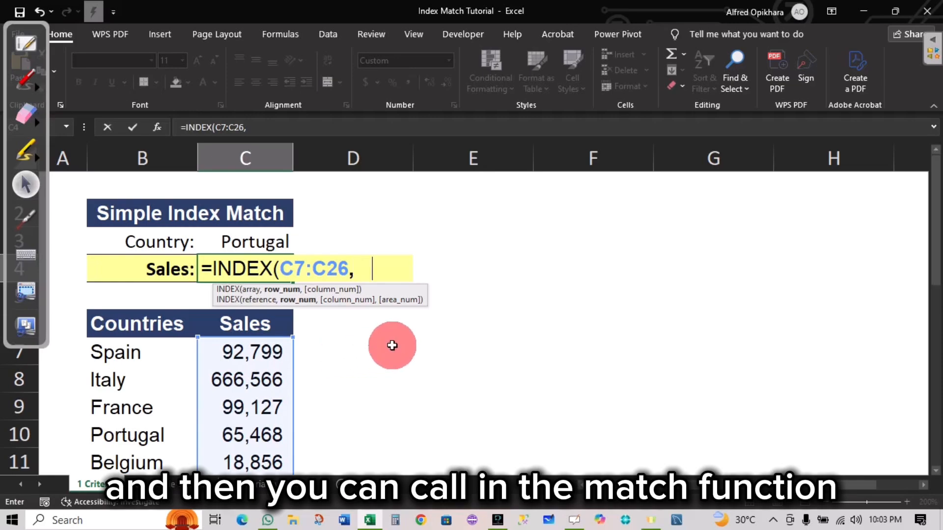
Nest a MATCH function as the row number, with the country cell C3 as its lookup value
{"action": "type", "text": "match"}
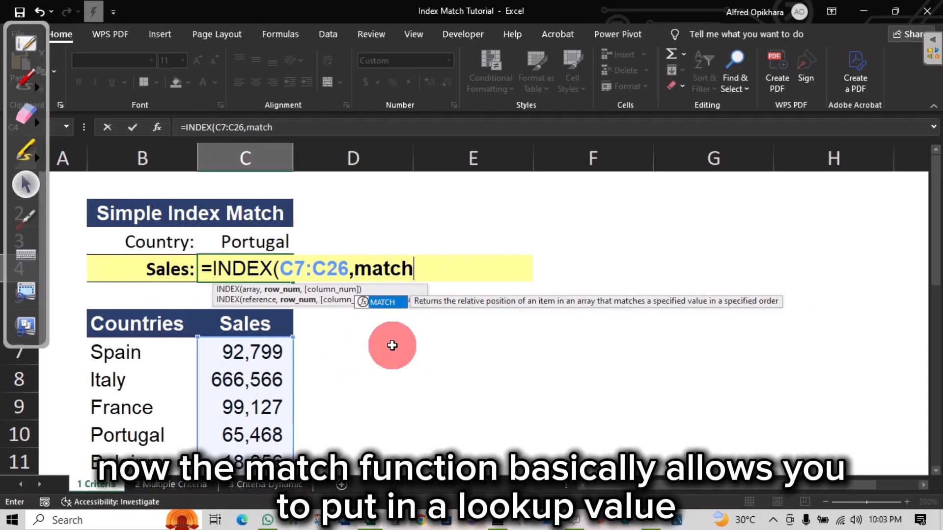
{"action": "key", "text": "Tab"}
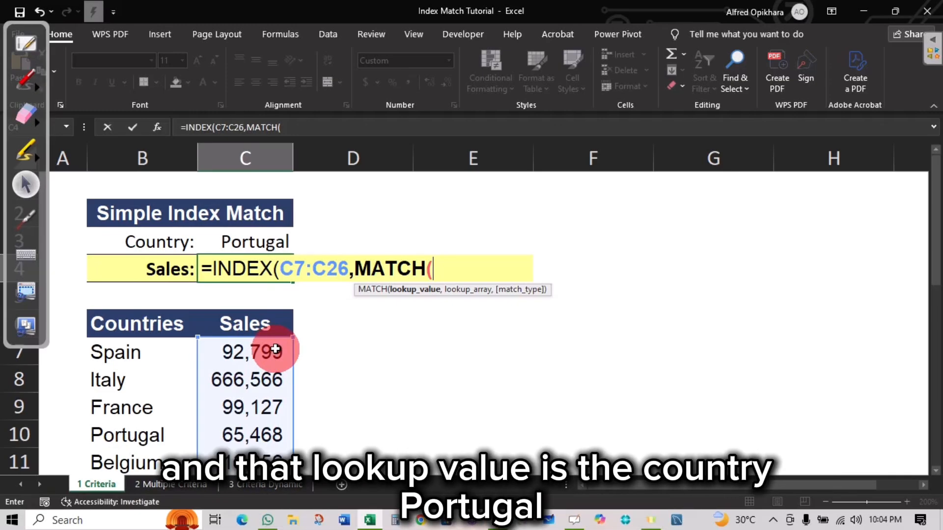
{"action": "left_click", "coordinate": [264, 244]}
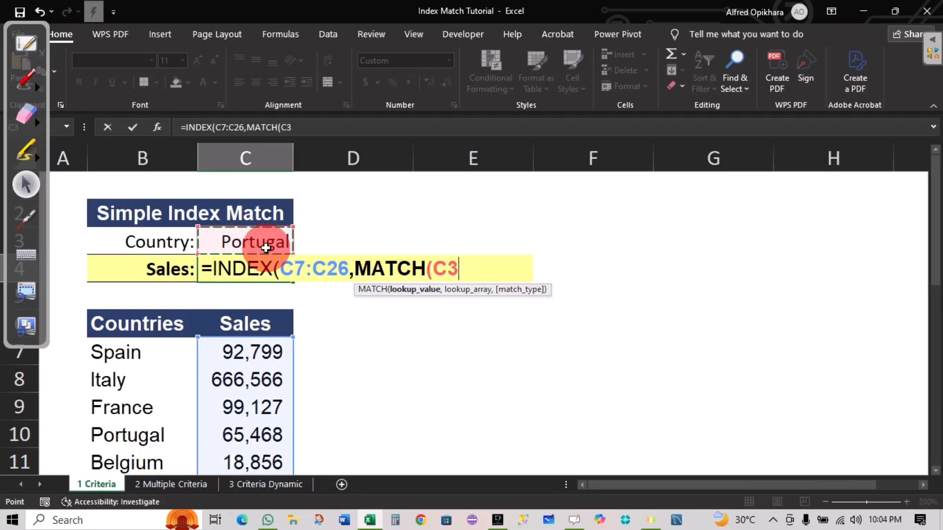
{"action": "type", "text": ","}
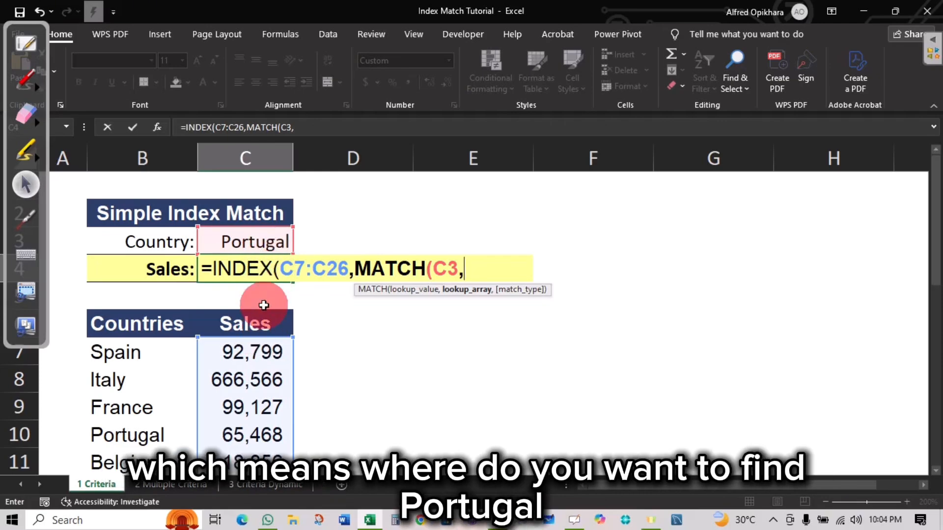
Complete the formula with lookup array B7:B26 and match type 0, and compare its result with Portugal's row in the table
{"action": "scroll", "coordinate": [226, 338], "scroll_direction": "down", "scroll_amount": 1}
{"action": "left_click_drag", "start_coordinate": [142, 272], "coordinate": [158, 410]}
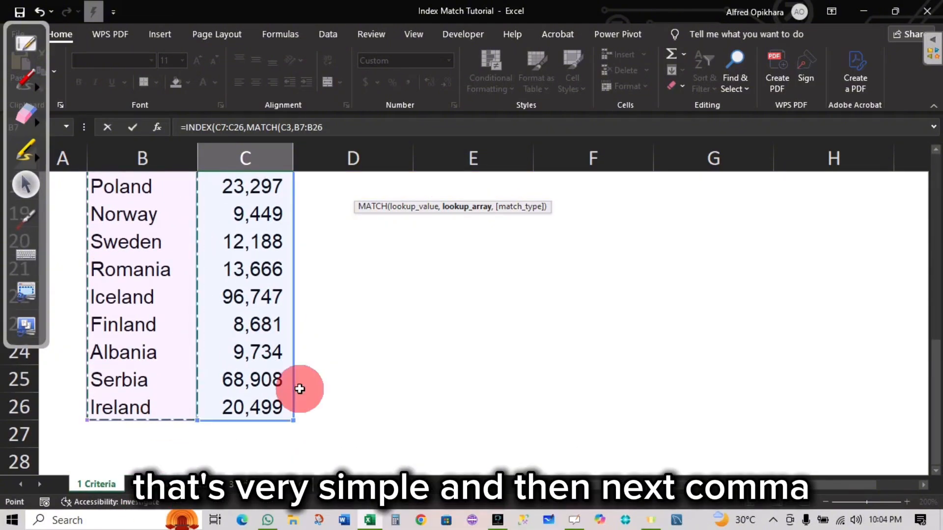
{"action": "scroll", "coordinate": [299, 388], "scroll_direction": "up", "scroll_amount": 5}
{"action": "type", "text": ","}
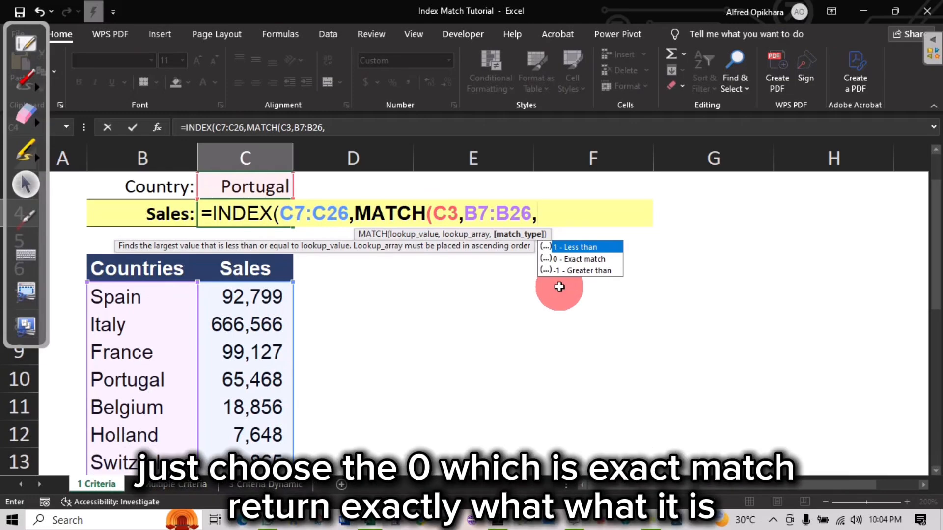
{"action": "type", "text": "0"}
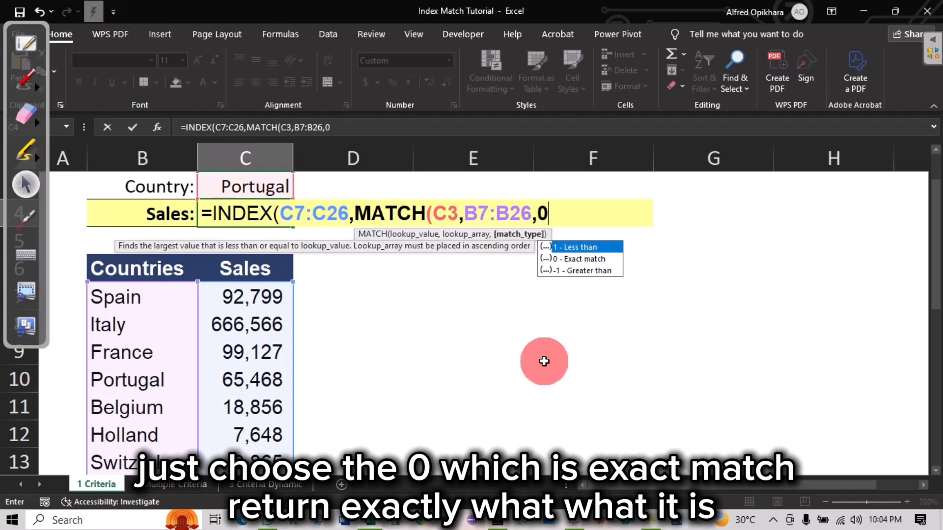
{"action": "type", "text": ")"}
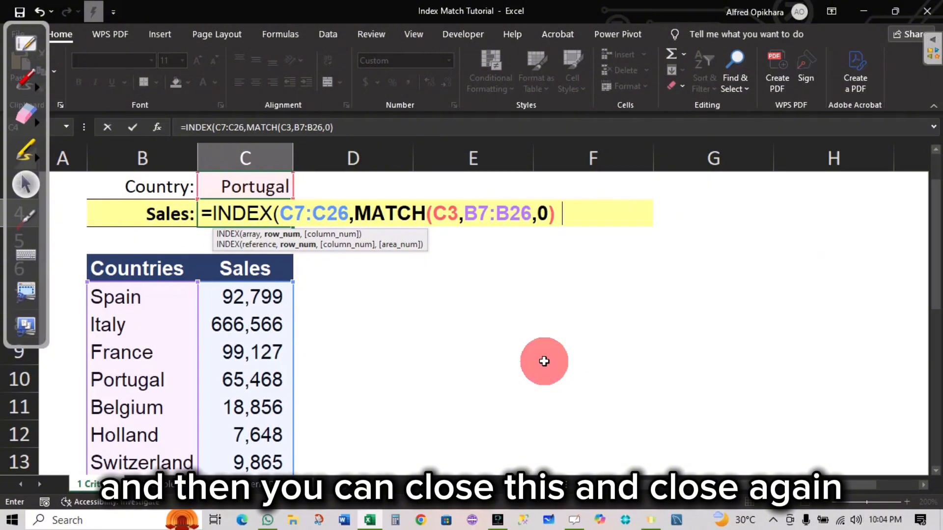
{"action": "type", "text": ")"}
{"action": "key", "text": "Return"}
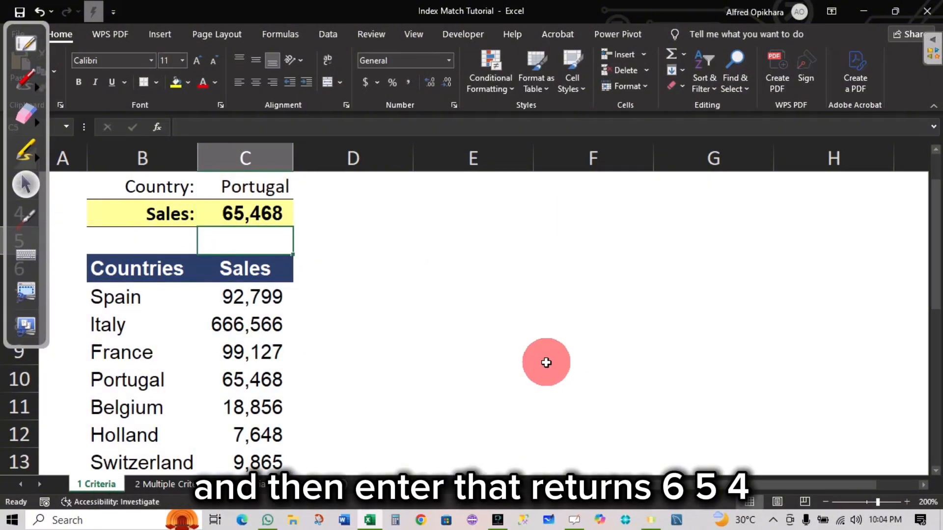
{"action": "left_click", "coordinate": [128, 382]}
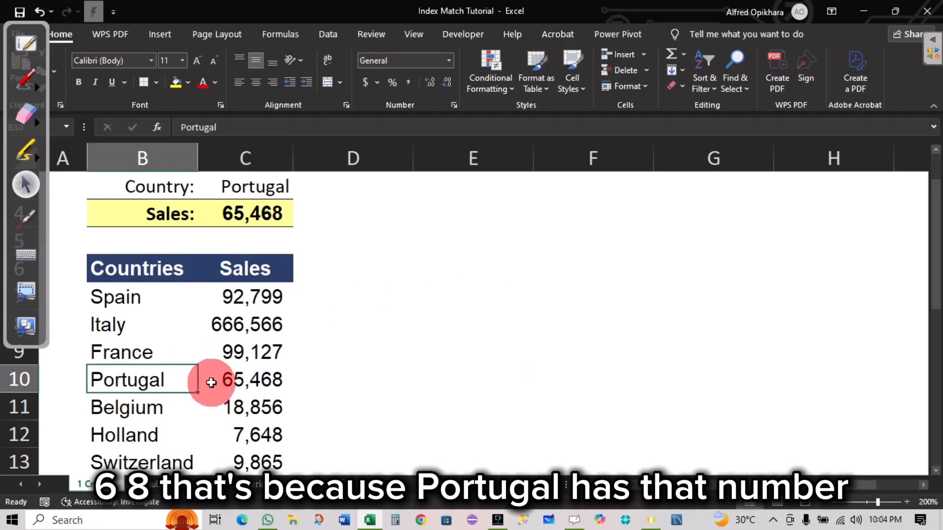
{"action": "left_click_drag", "start_coordinate": [131, 380], "coordinate": [241, 383]}
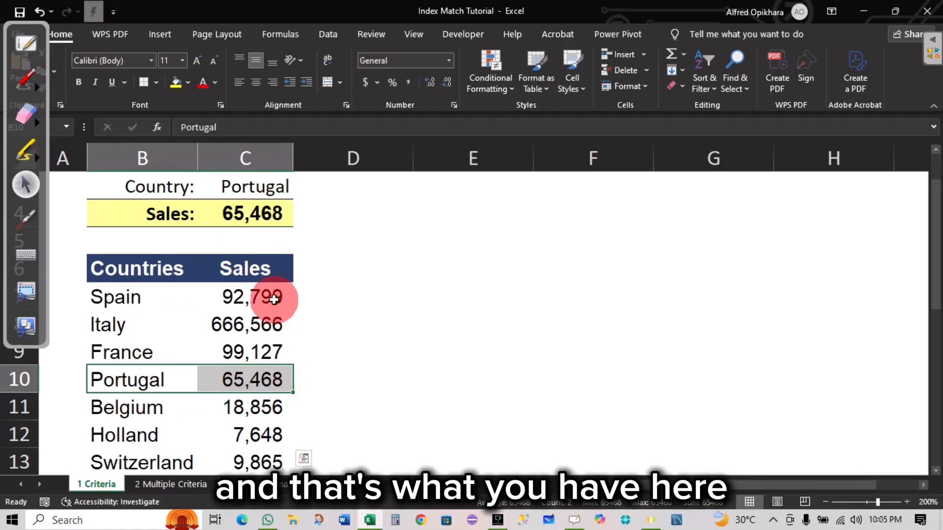
Change the country in cell C3 to "spain" to test the lookup formula
{"action": "scroll", "coordinate": [265, 280], "scroll_direction": "up", "scroll_amount": 1}
{"action": "left_click", "coordinate": [261, 245]}
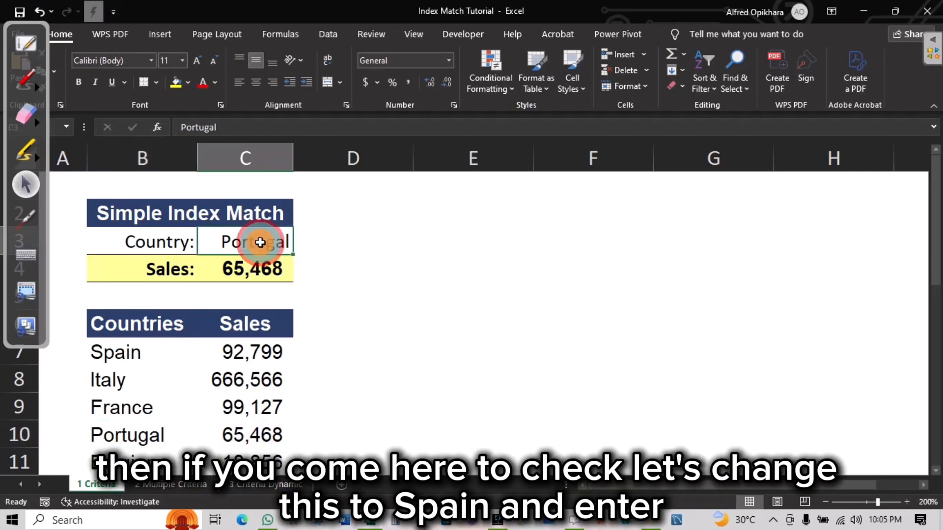
{"action": "type", "text": "spai"}
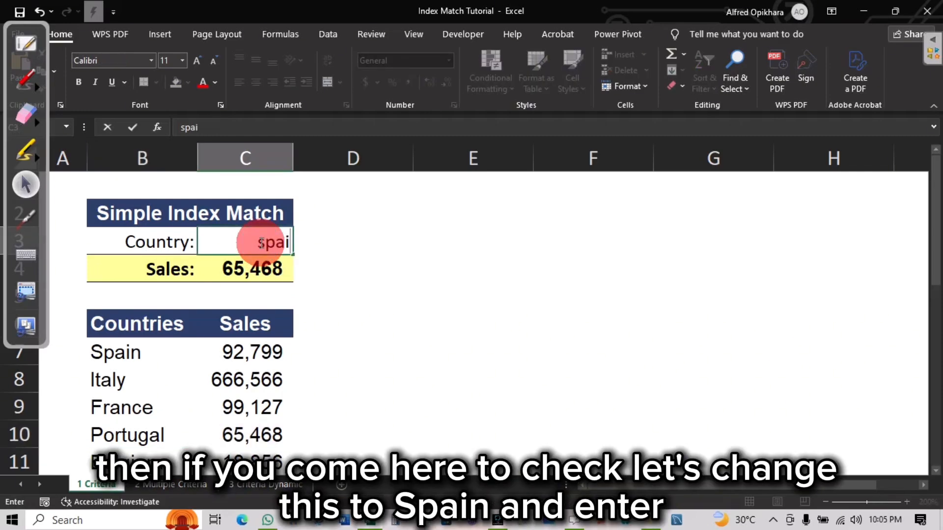
{"action": "type", "text": "n"}
{"action": "key", "text": "Return"}
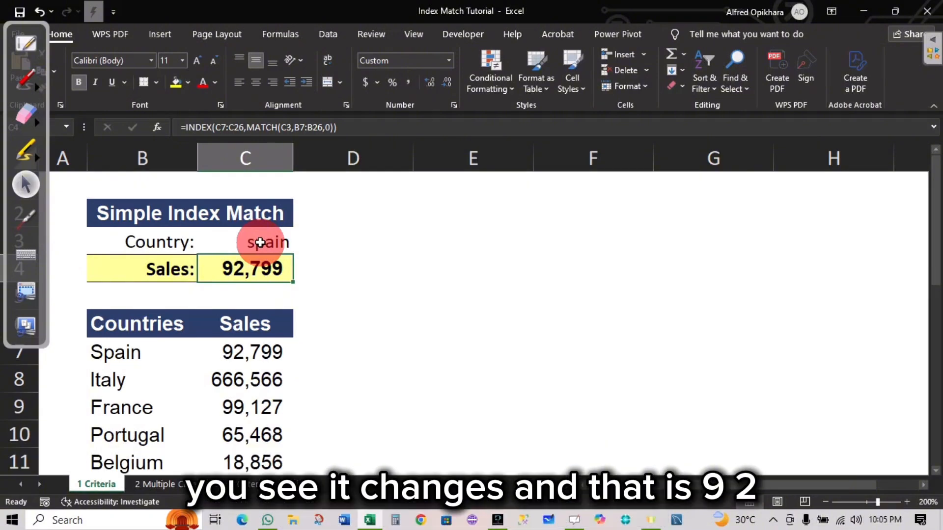